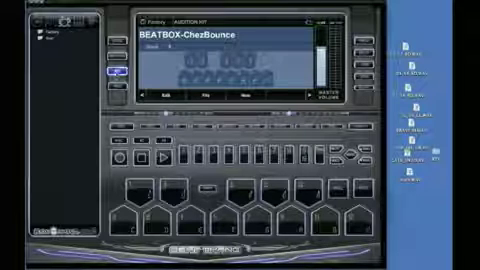
Load NewInst in the instrument editor and expand the Factory sample folder's file list.
left_click(44, 30)
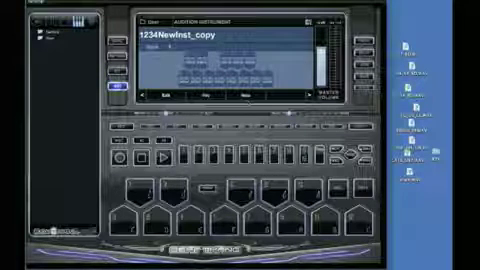
left_click(170, 45)
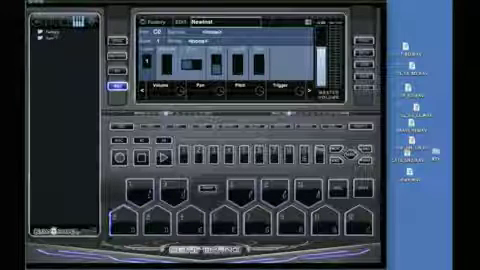
double_click(45, 34)
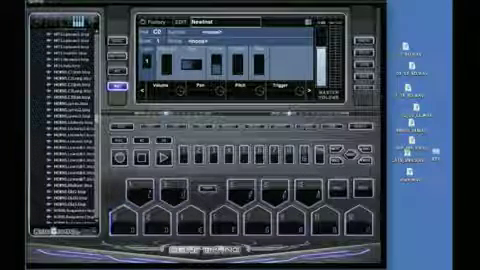
key("F10")
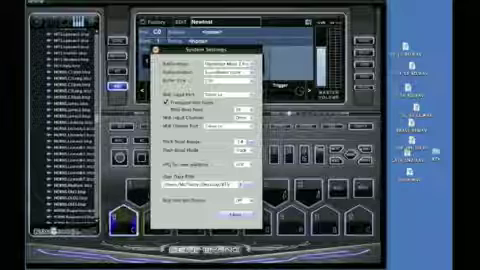
Note the User Data Path, then close System Settings so the sample list shows CLAPS files.
left_click(236, 214)
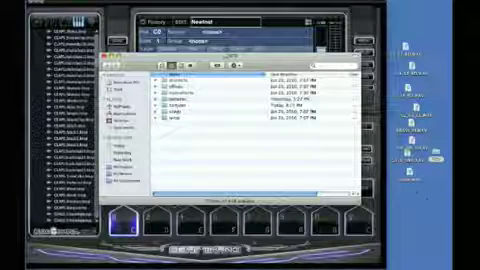
Drop all the desktop WAV files into the Beat Thang user samples folder and close Finder.
left_click_drag(440, 185, 405, 46)
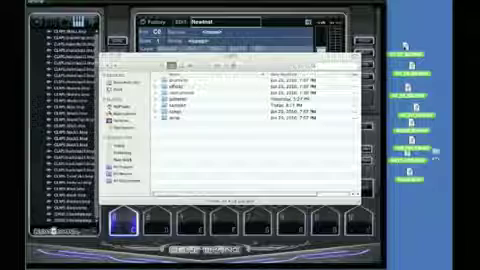
left_click(178, 112)
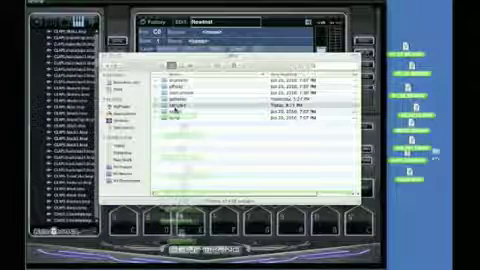
double_click(178, 112)
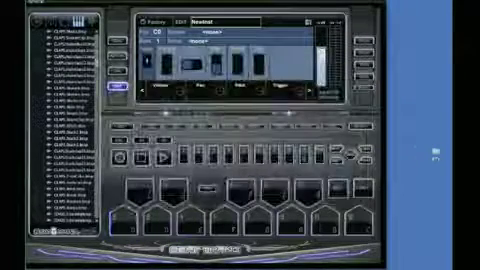